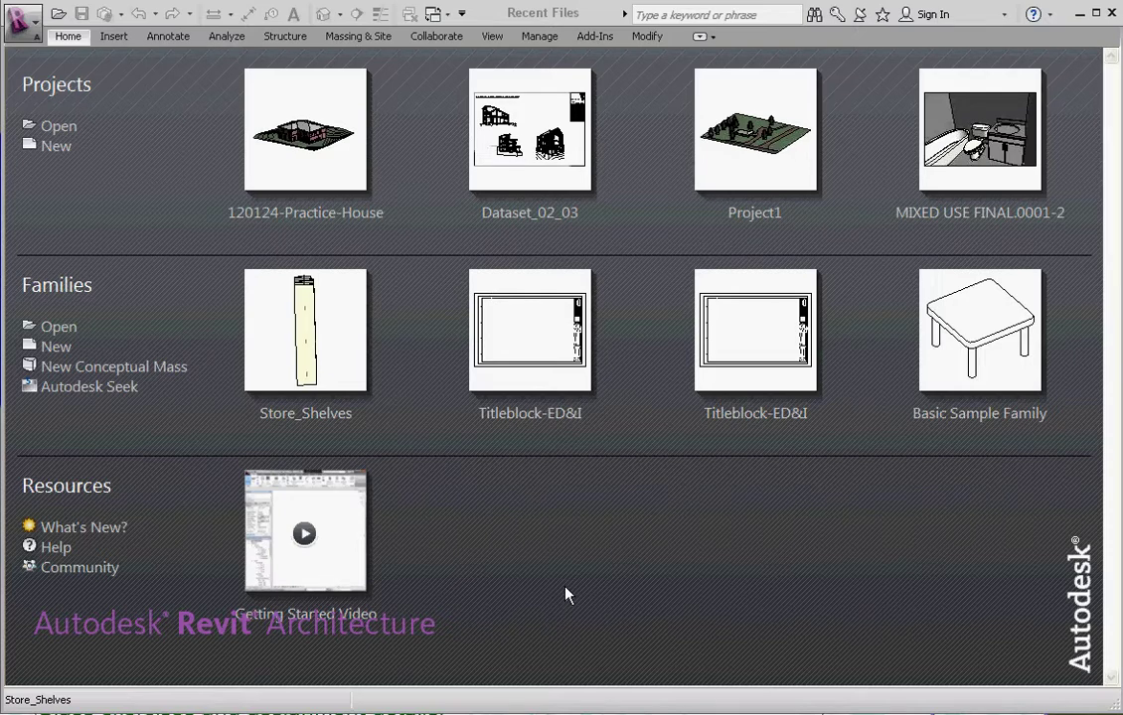
Step: Create a new project from the start page
click(45, 148)
click(51, 147)
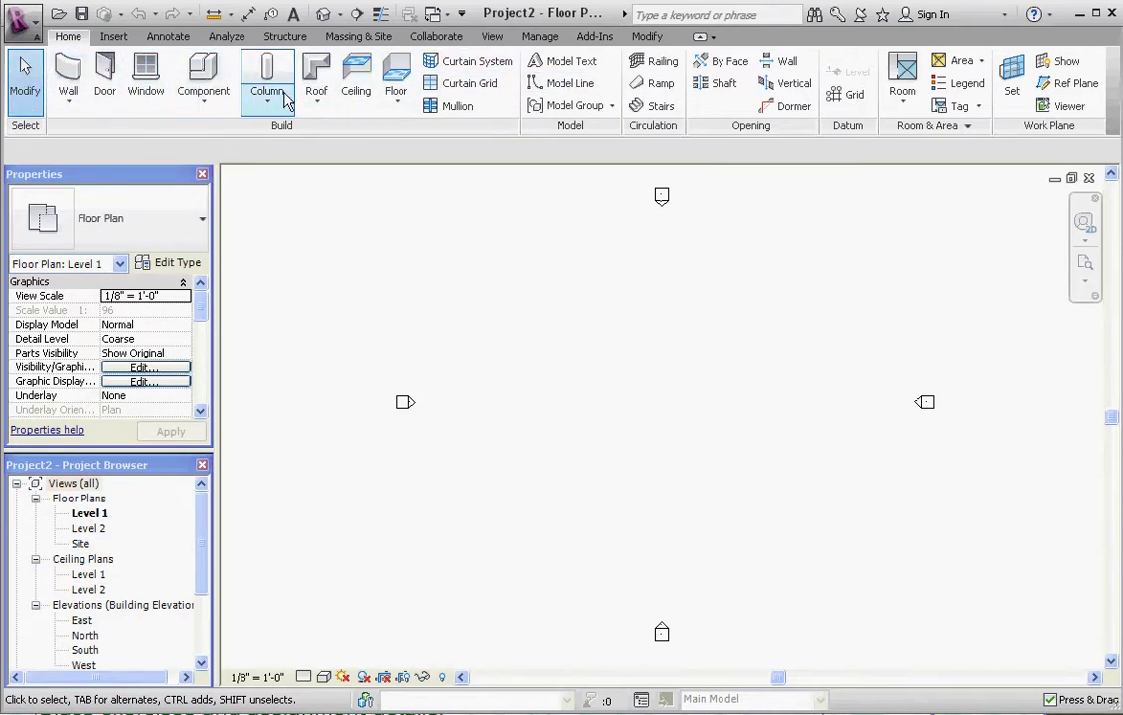
Step: Start the Wall tool and look through the available wall types, keeping Generic - 8"
click(67, 83)
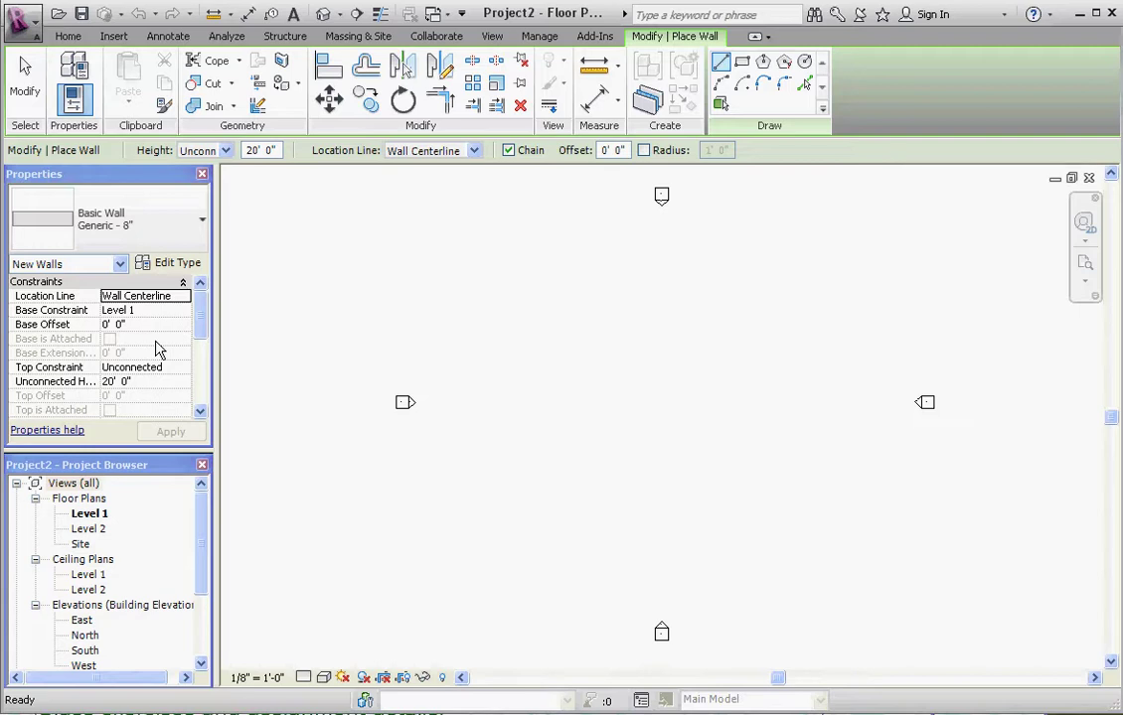
click(202, 224)
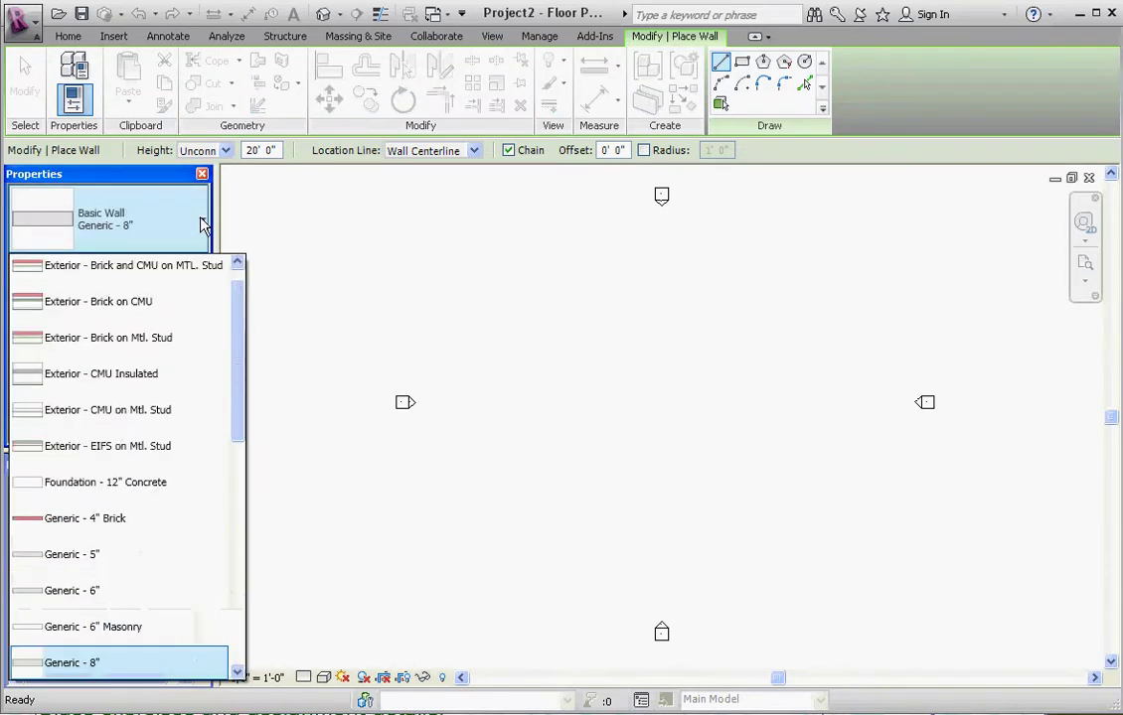
drag(240, 345, 248, 445)
click(308, 430)
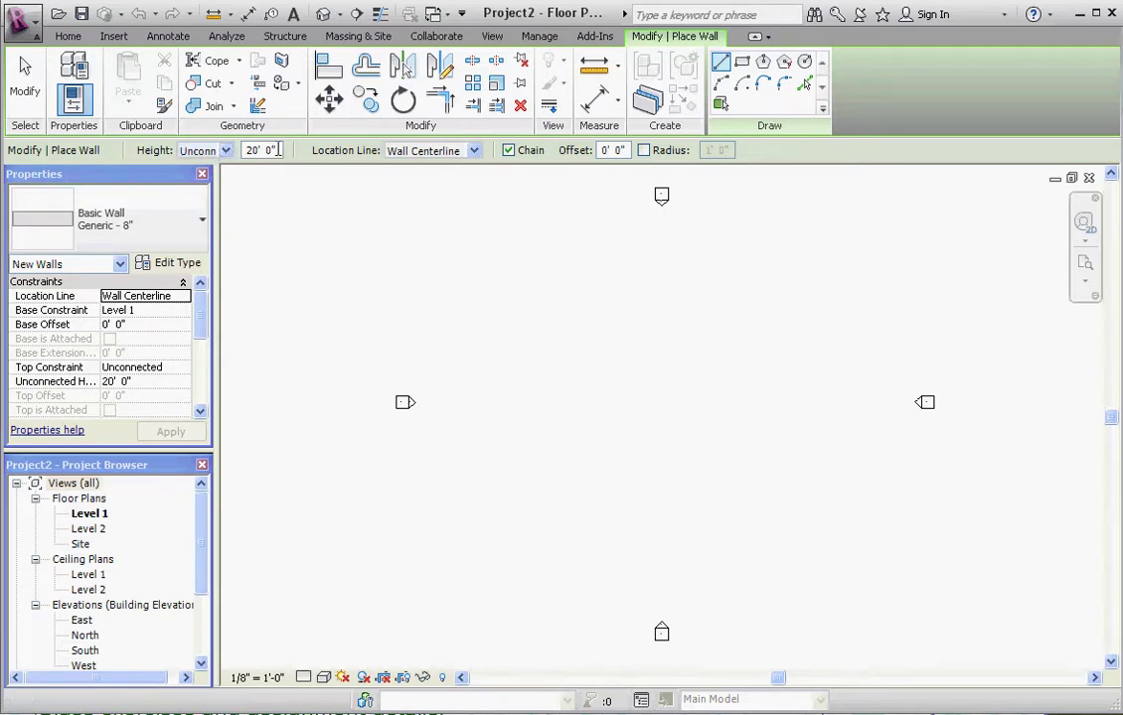
Step: Set the new walls' height to Level 2 and their location line to Core Face: Exterior
click(225, 151)
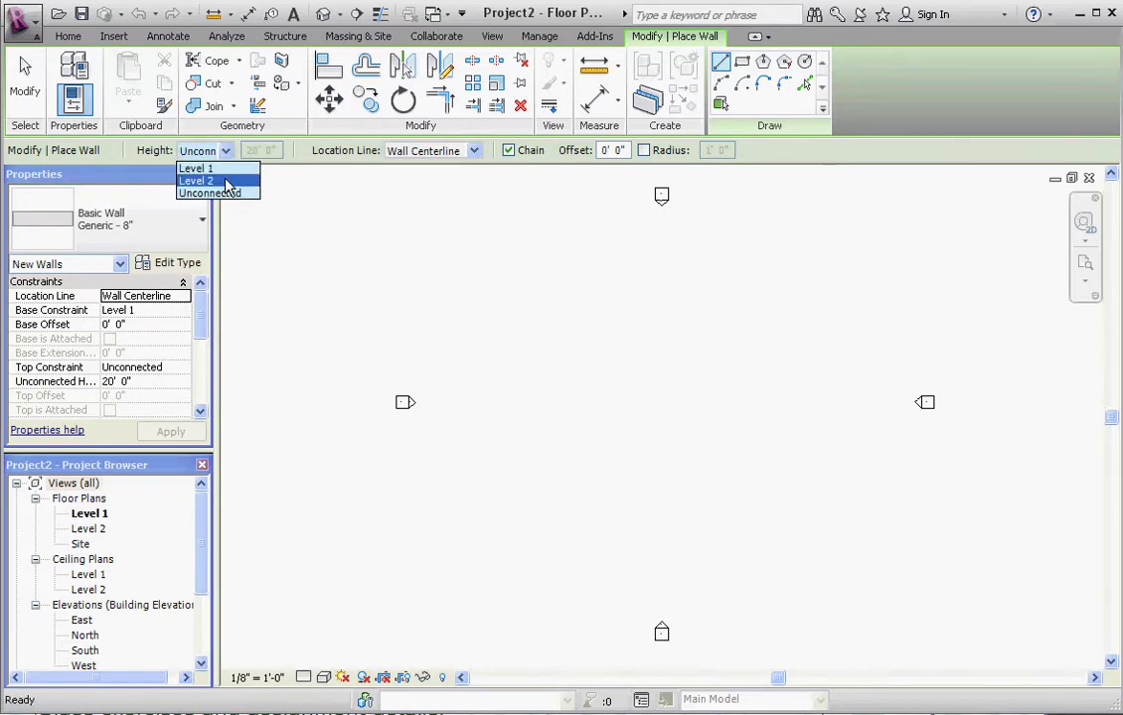
click(199, 181)
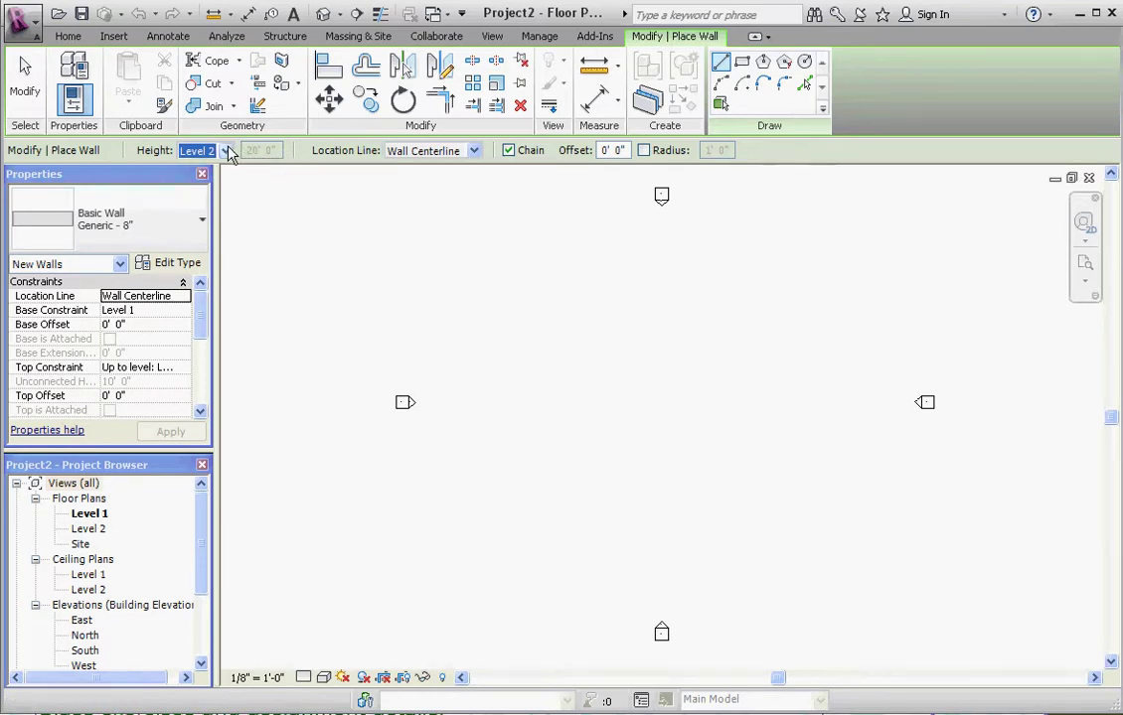
click(475, 151)
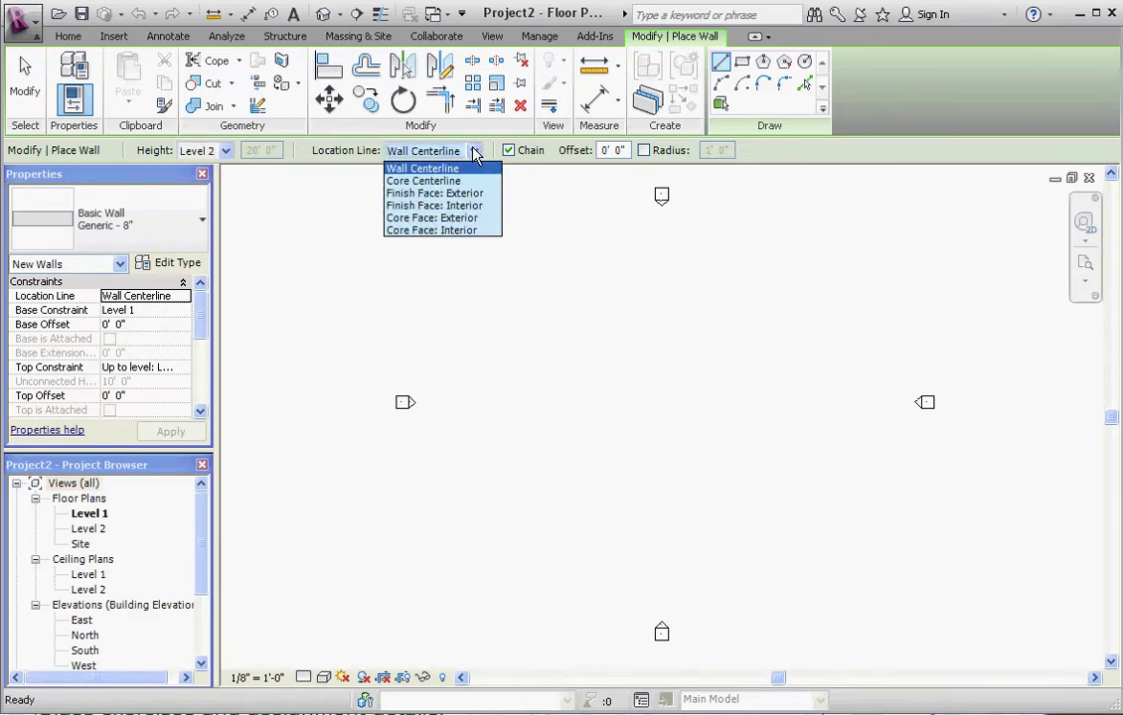
click(467, 218)
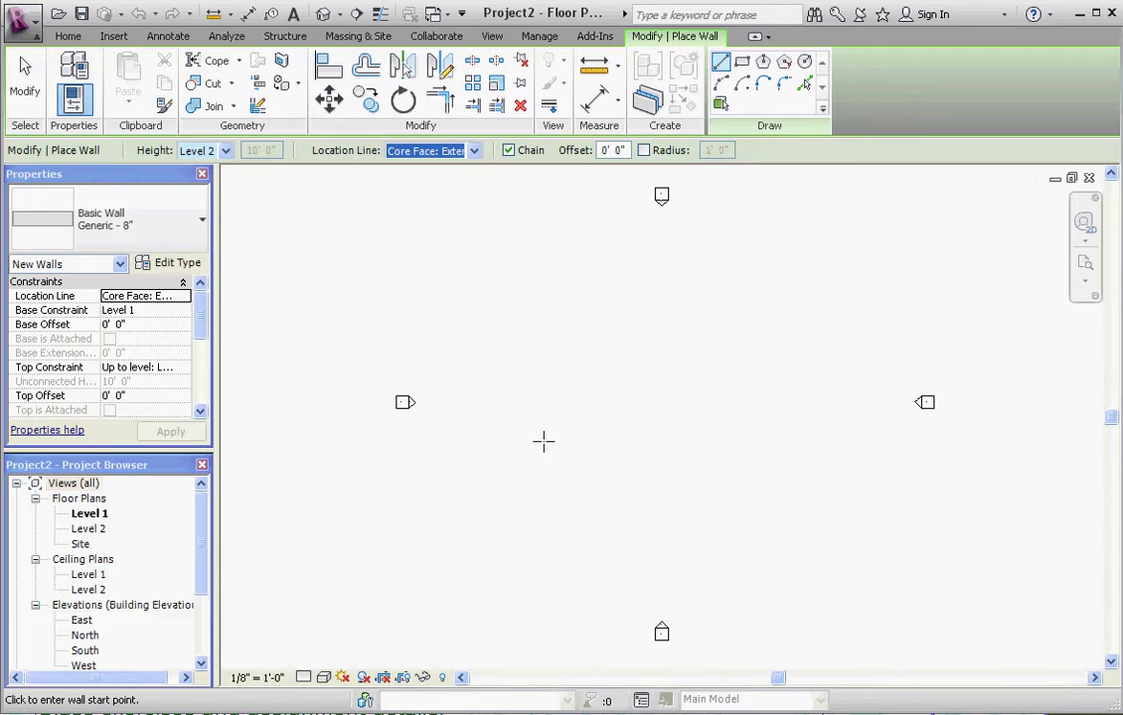
Step: Draw four chained walls clockwise from the lower-left corner, forming a closed rectangle about 48' by 30' between the elevation markers
click(542, 501)
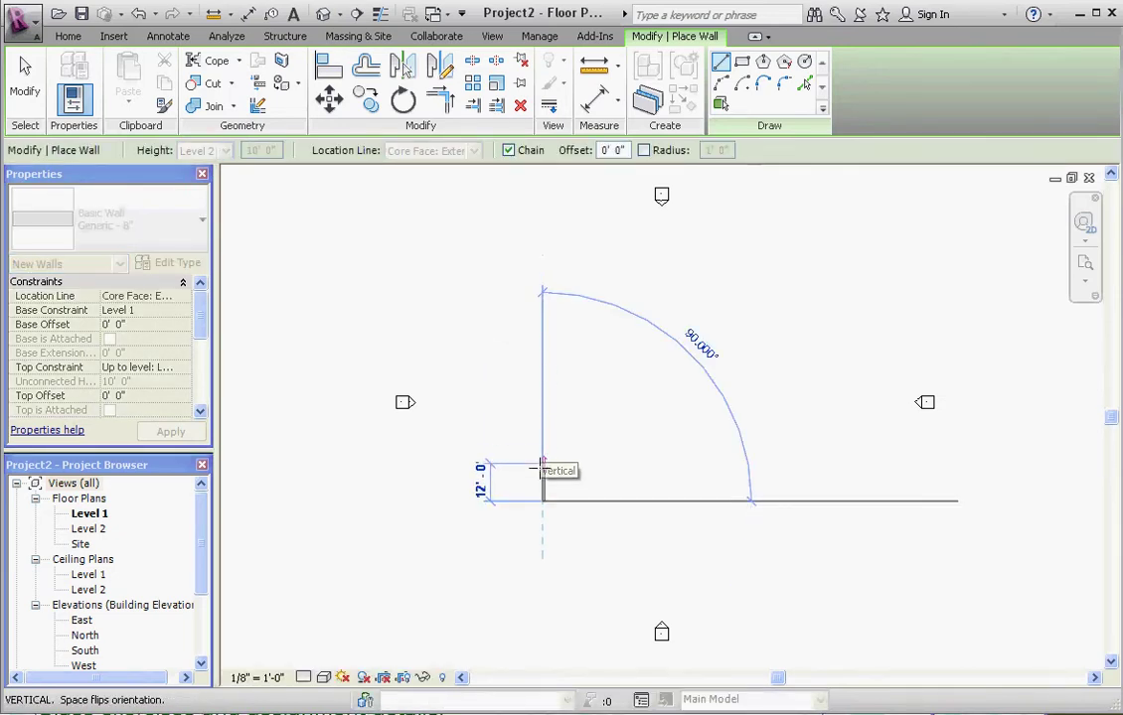
scroll(542, 471, up, 3)
scroll(516, 378, down, 2)
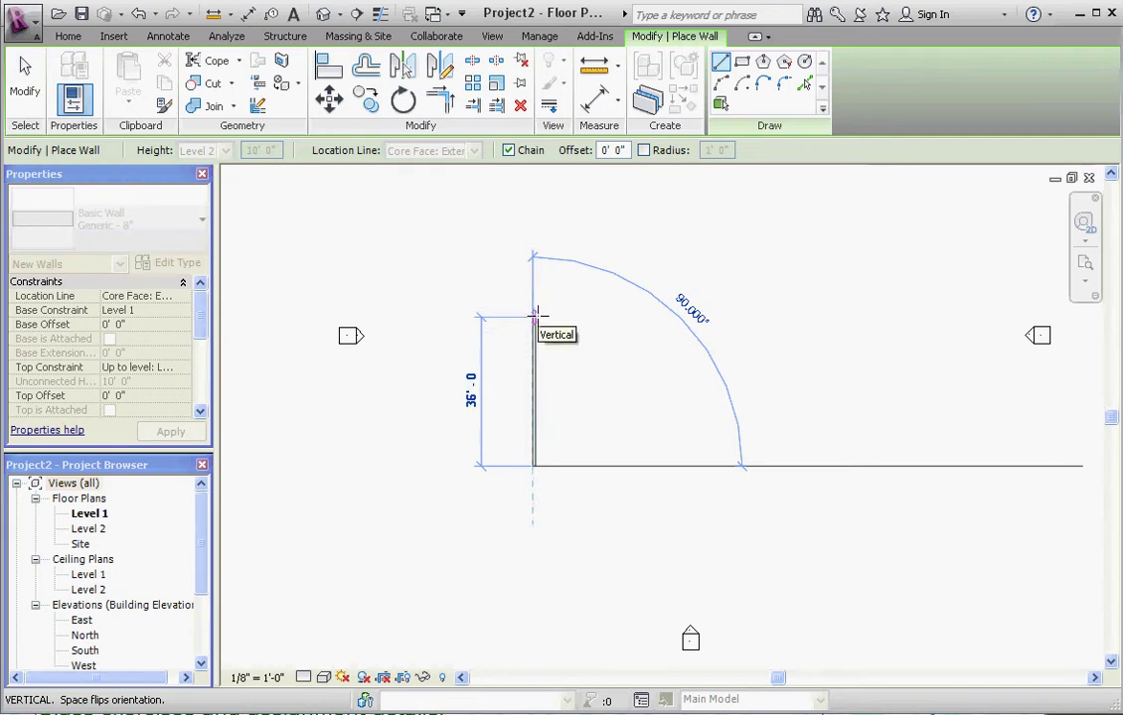
scroll(534, 423, up, 3)
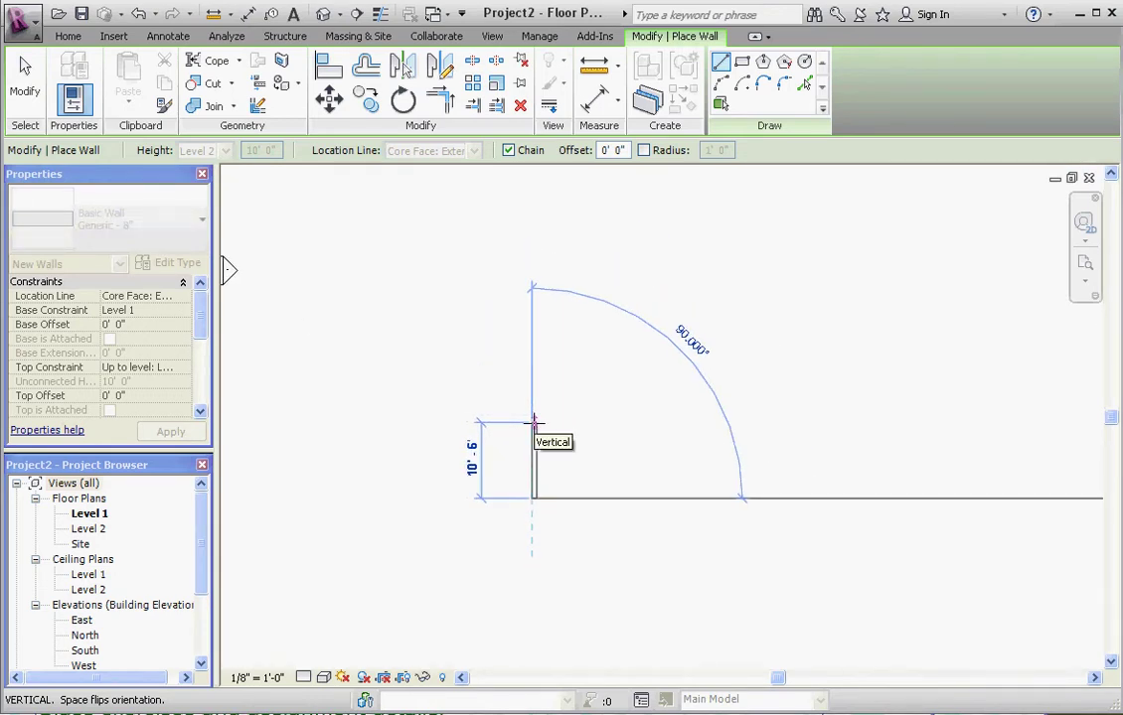
scroll(534, 422, down, 1)
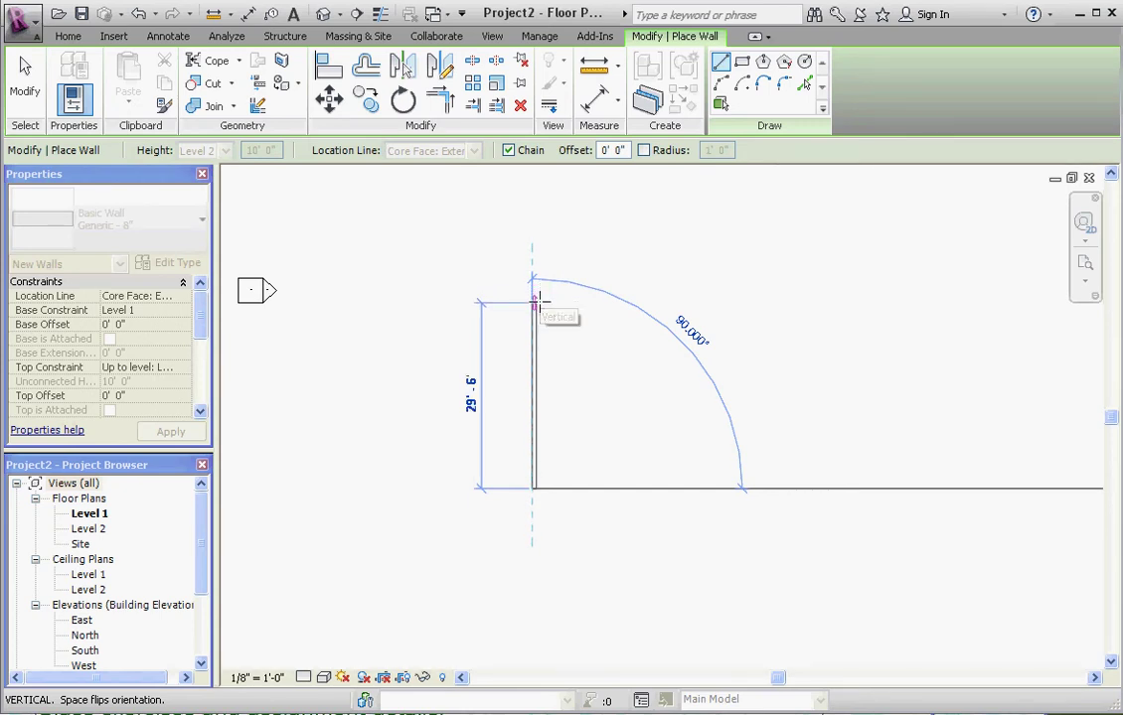
click(534, 298)
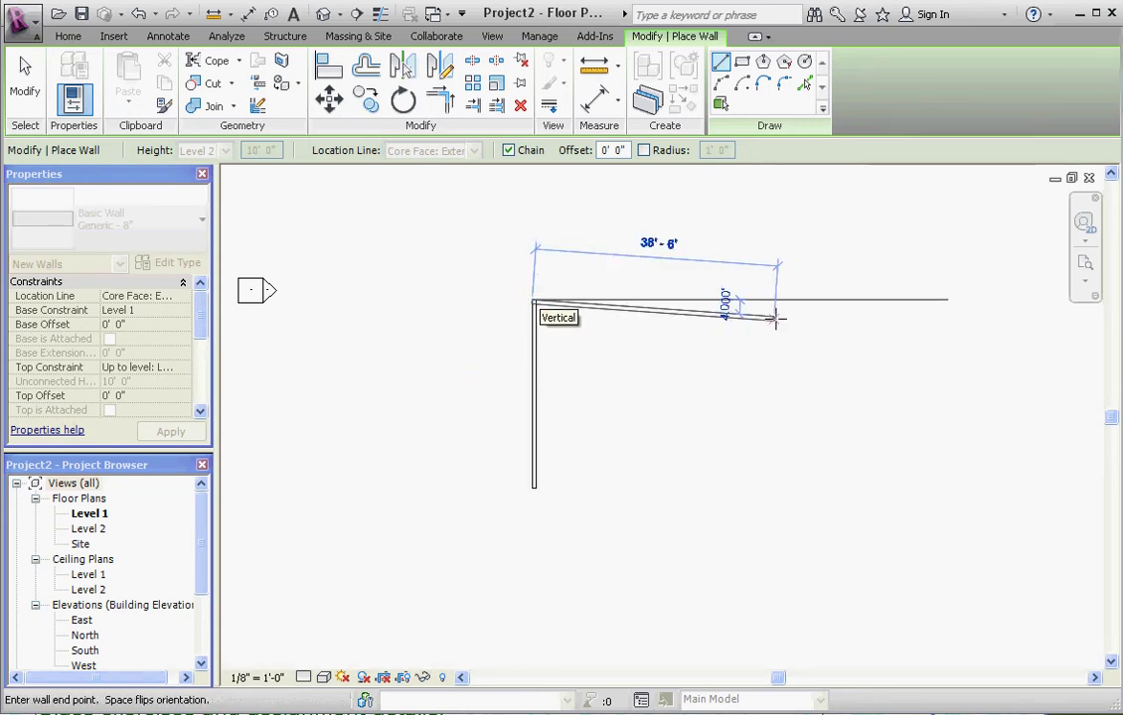
click(832, 298)
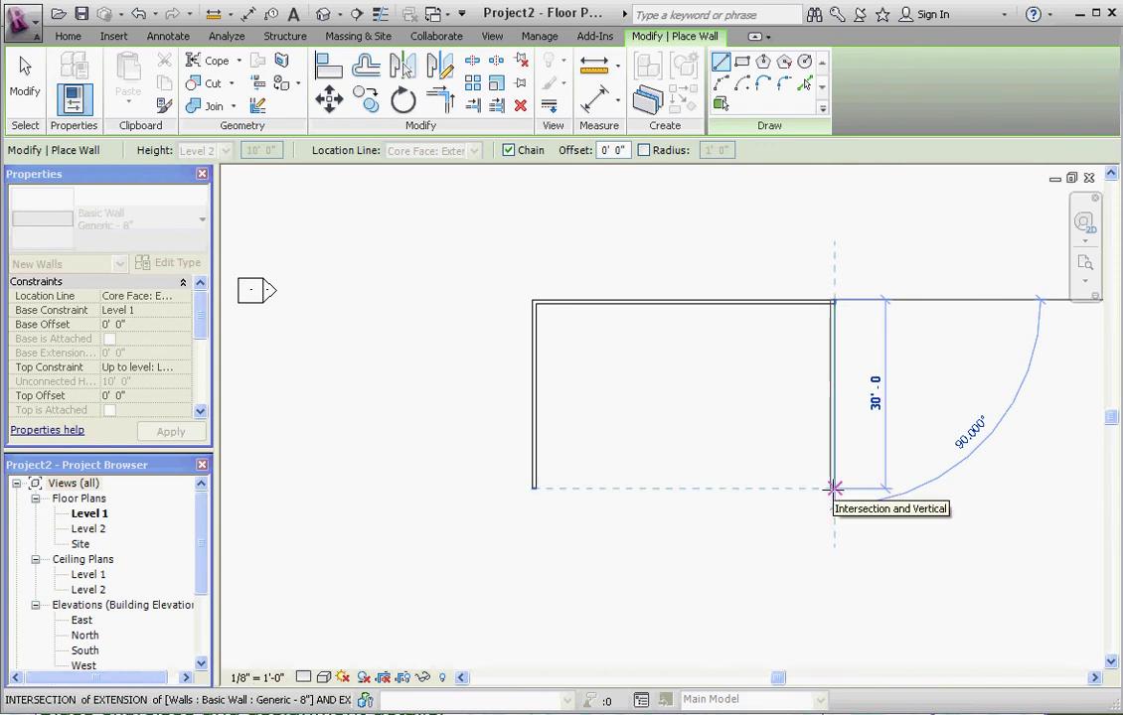
click(834, 489)
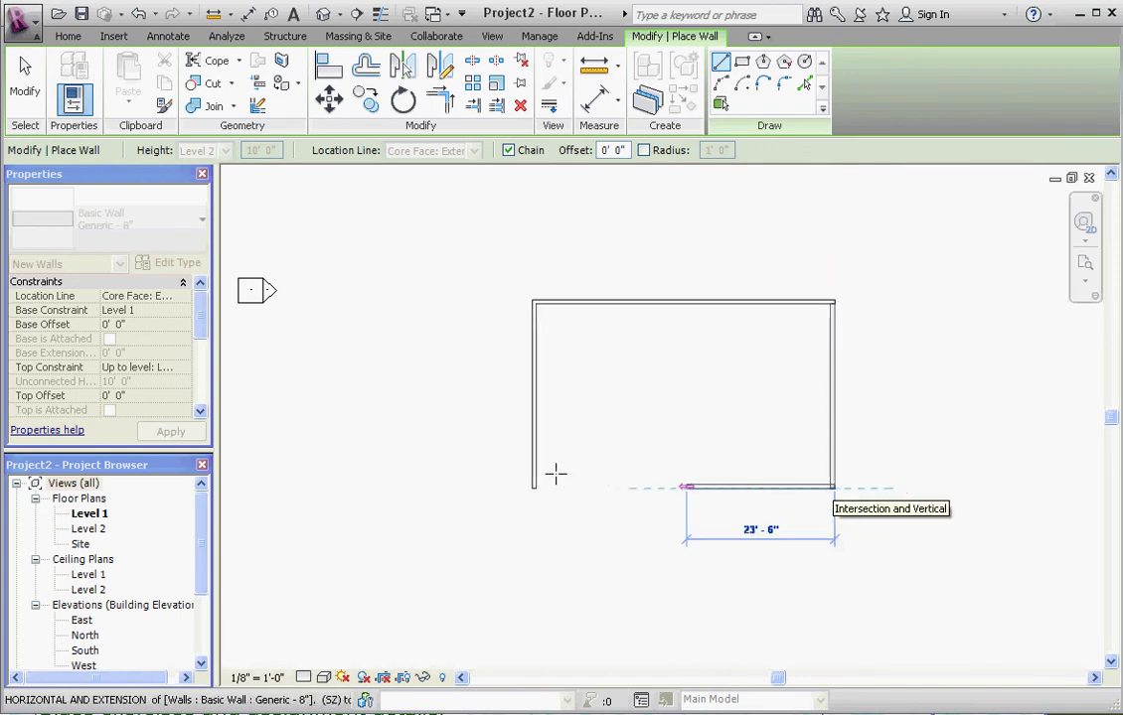
click(532, 488)
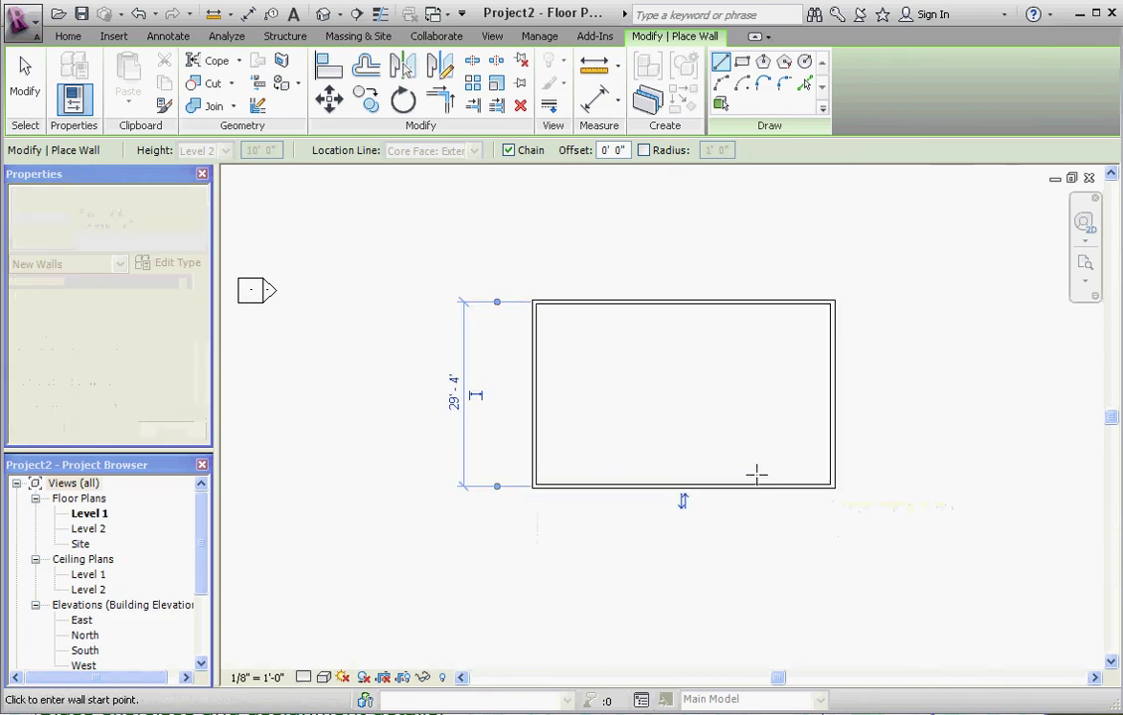
key(Escape)
key(Escape)
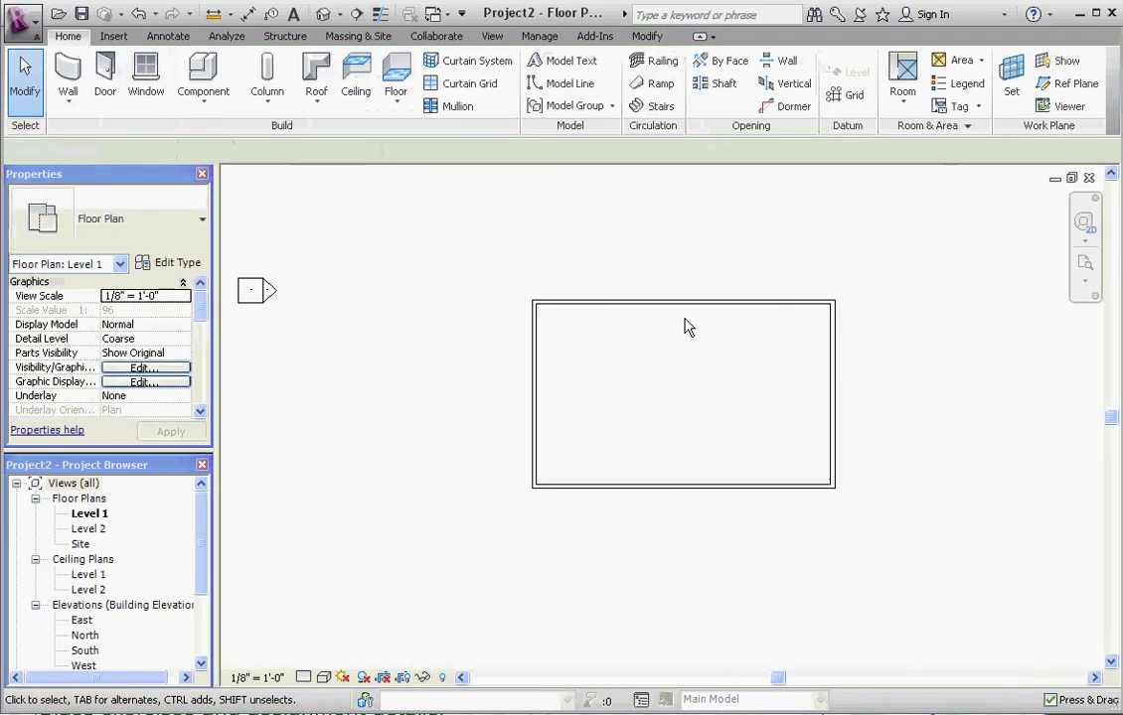
Step: Select the rectangle's walls one by one to check which side their orientation flip arrows are on
click(676, 306)
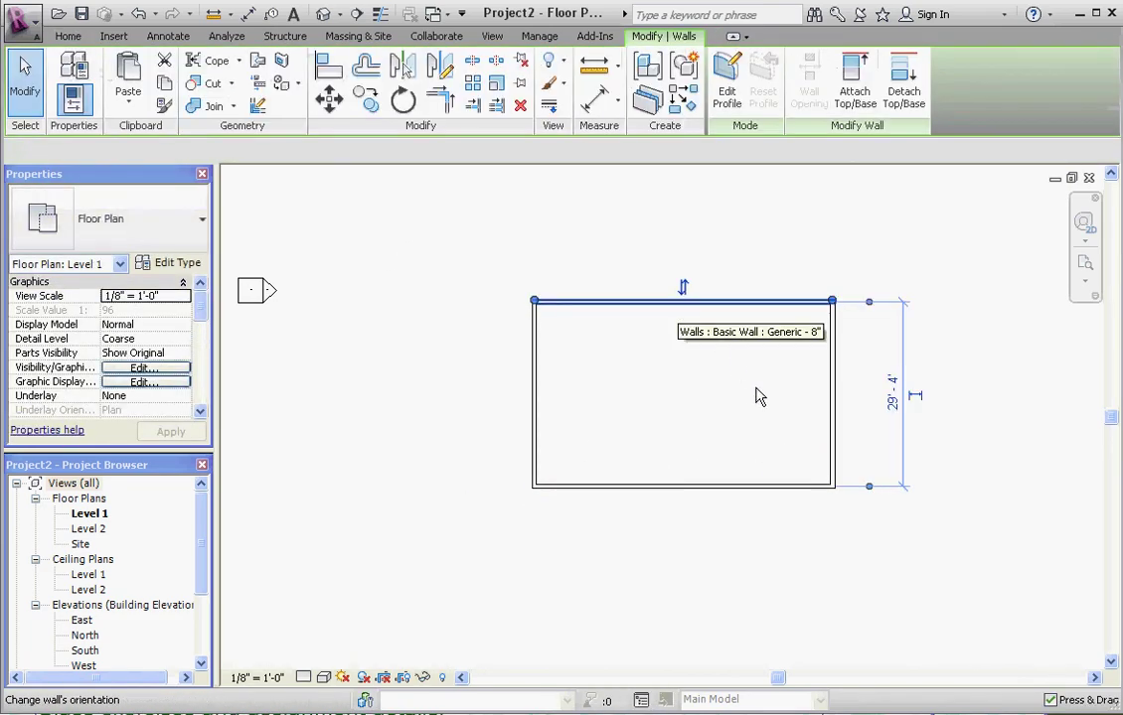
click(835, 390)
click(754, 486)
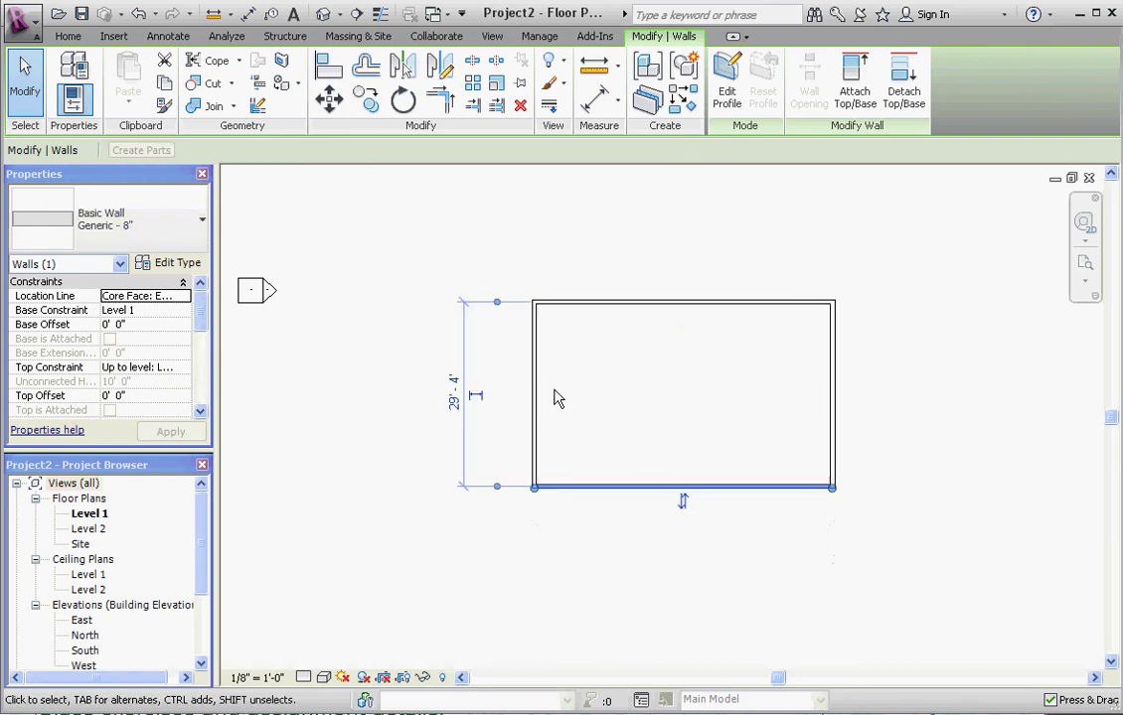
click(535, 398)
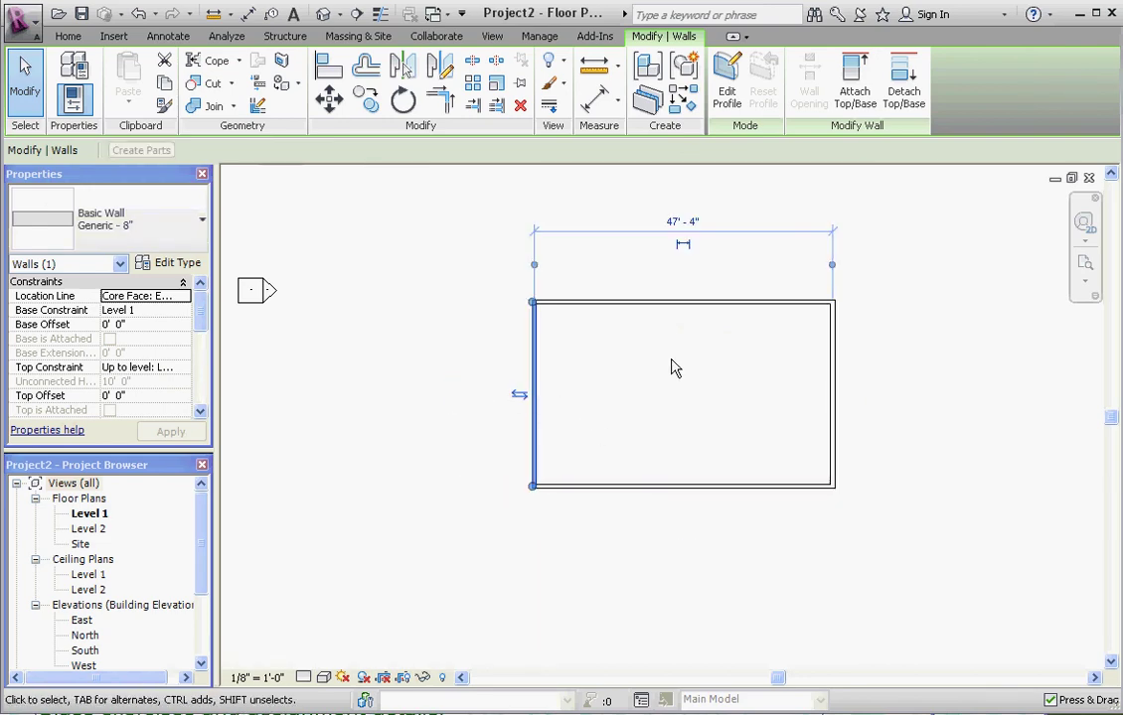
click(922, 376)
click(693, 302)
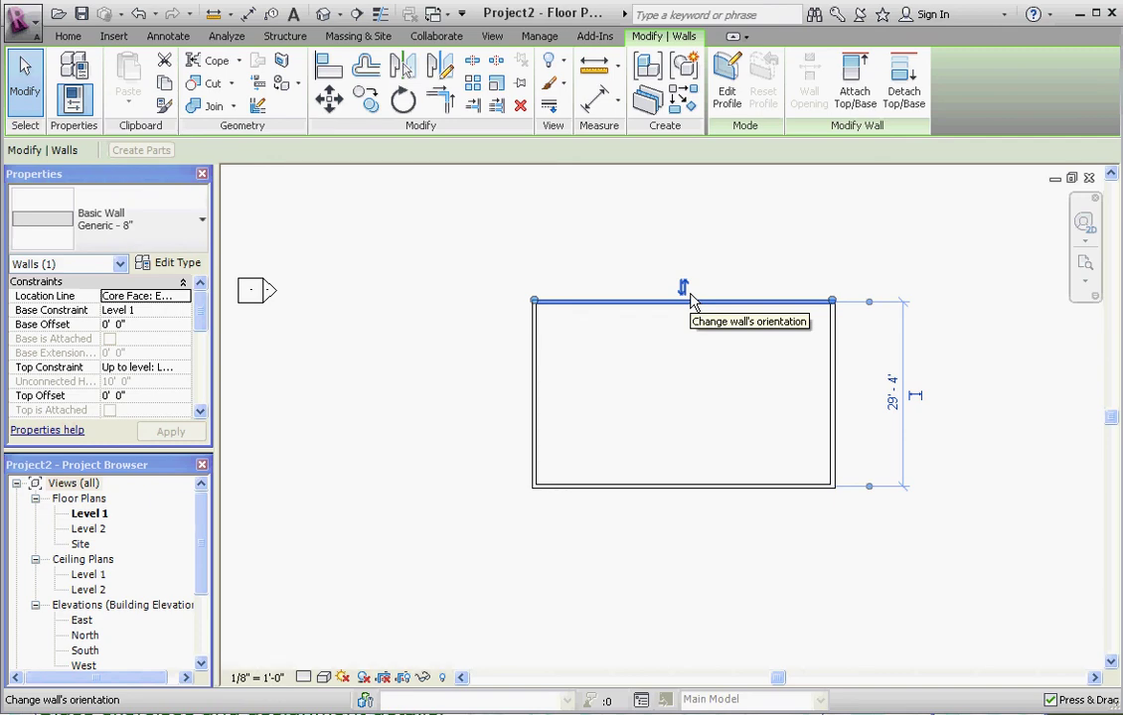
click(732, 388)
click(708, 302)
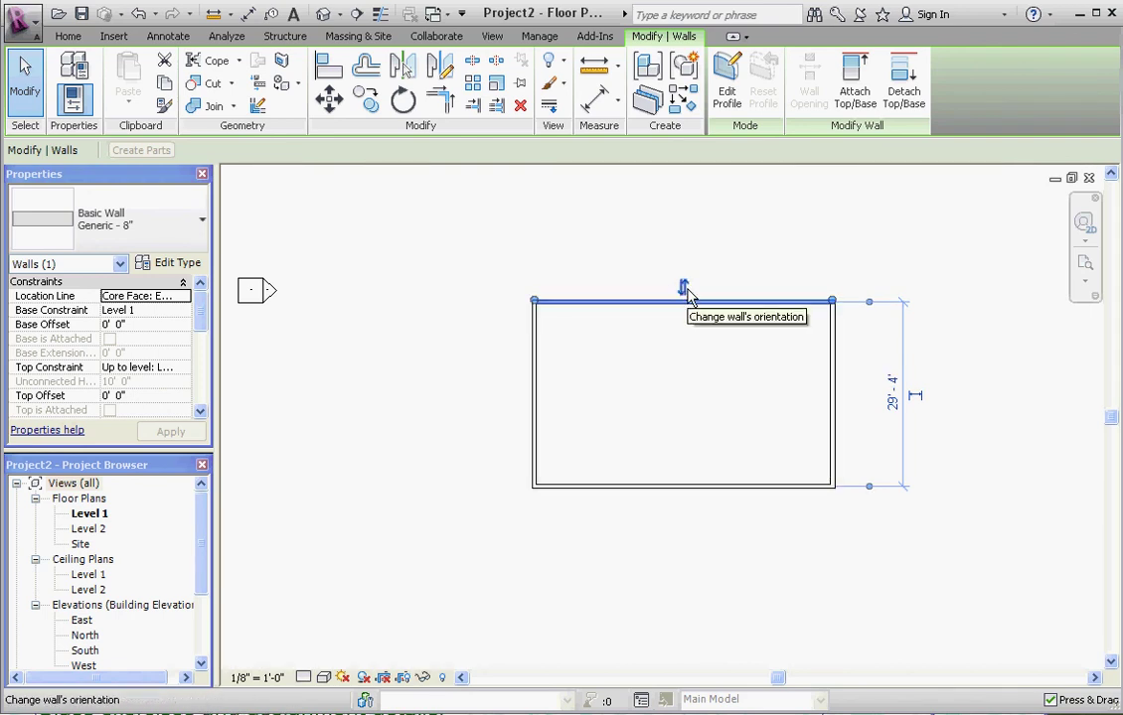
click(830, 388)
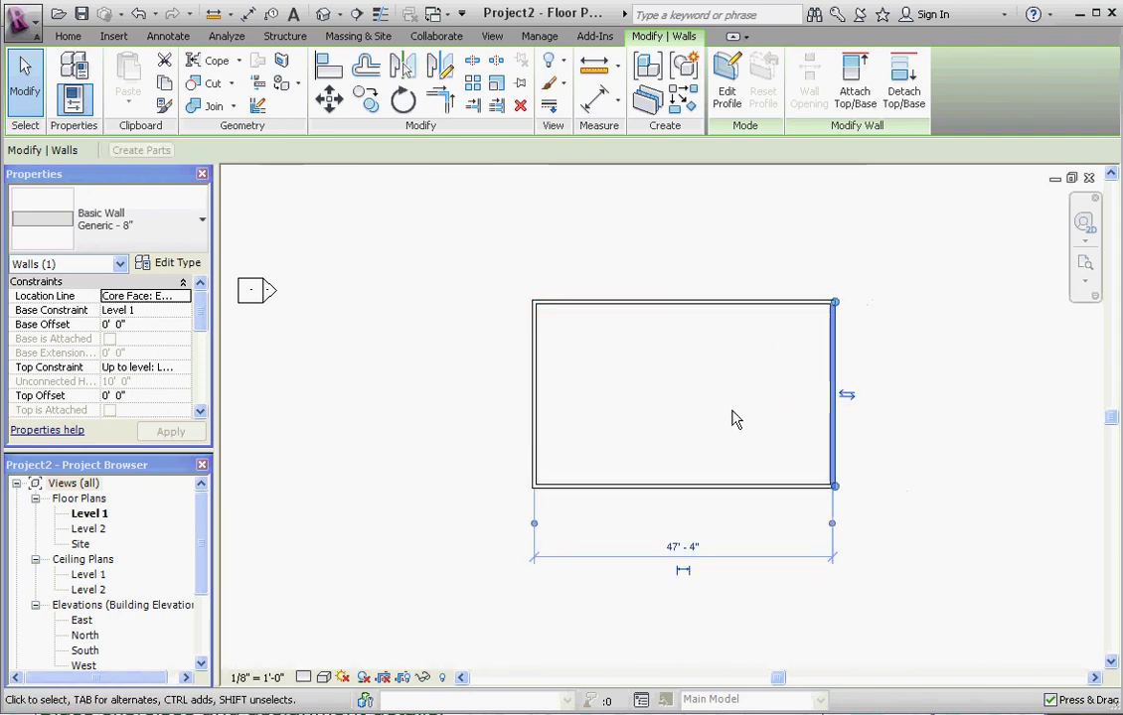
click(867, 434)
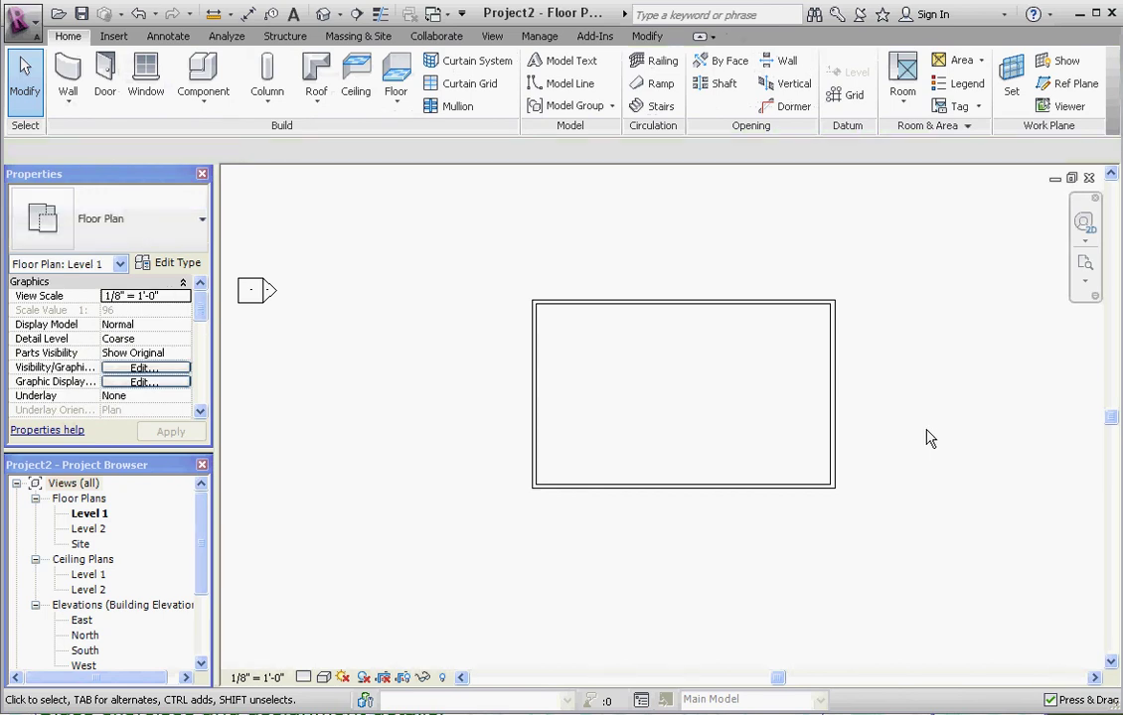